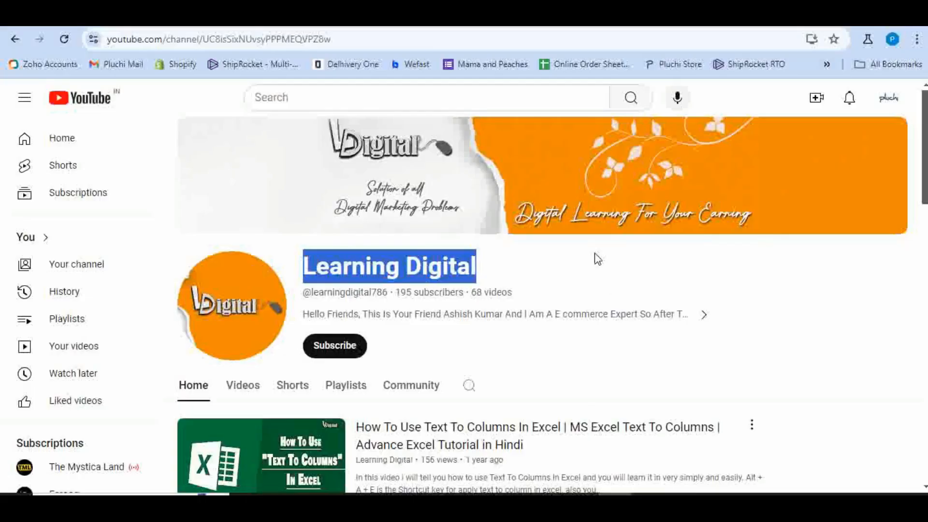
# - Subscribe to the Learning Digital channel and set its notifications to All
pyautogui.scroll(-10, 599, 261)
pyautogui.scroll(8, 608, 265)
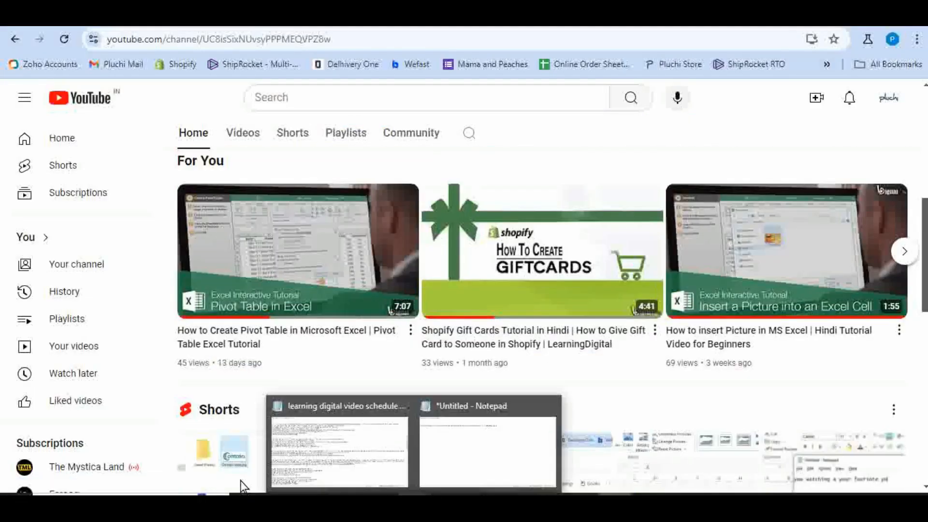
pyautogui.scroll(5, 340, 300)
pyautogui.click(343, 294)
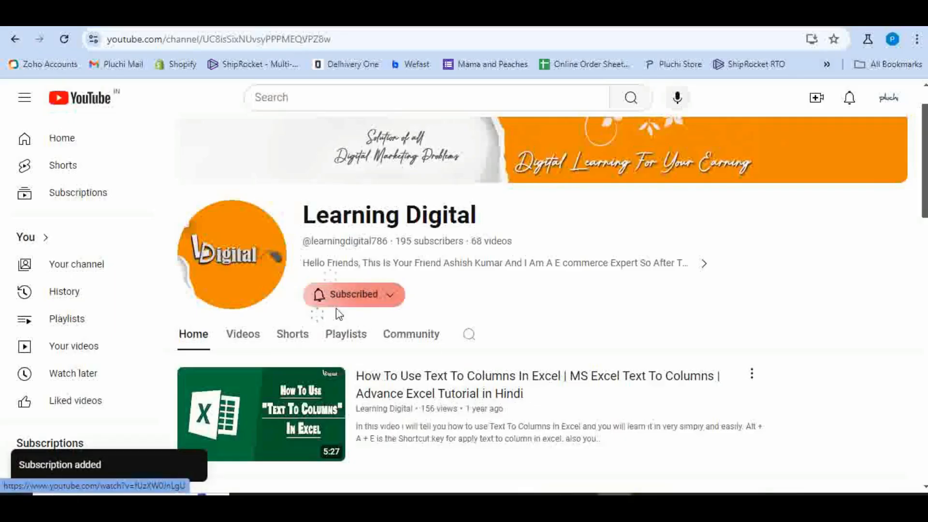
pyautogui.click(317, 294)
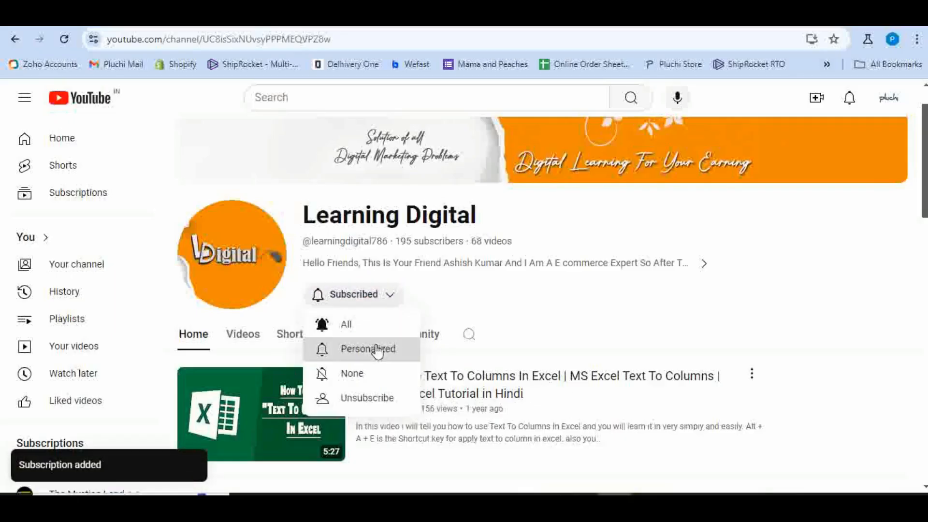
pyautogui.click(346, 324)
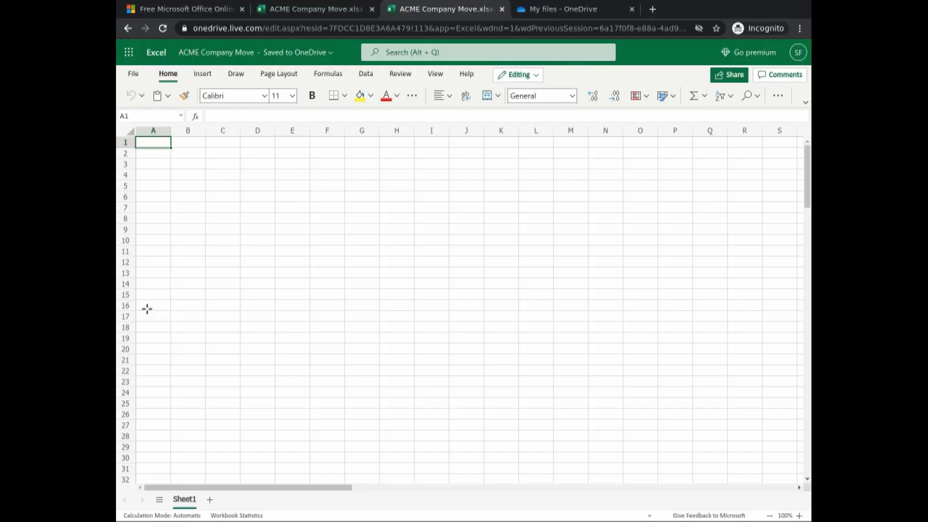
# - Save a copy of the workbook to the OneDrive Documents folder as ACME Company Move 1
pyautogui.click(132, 74)
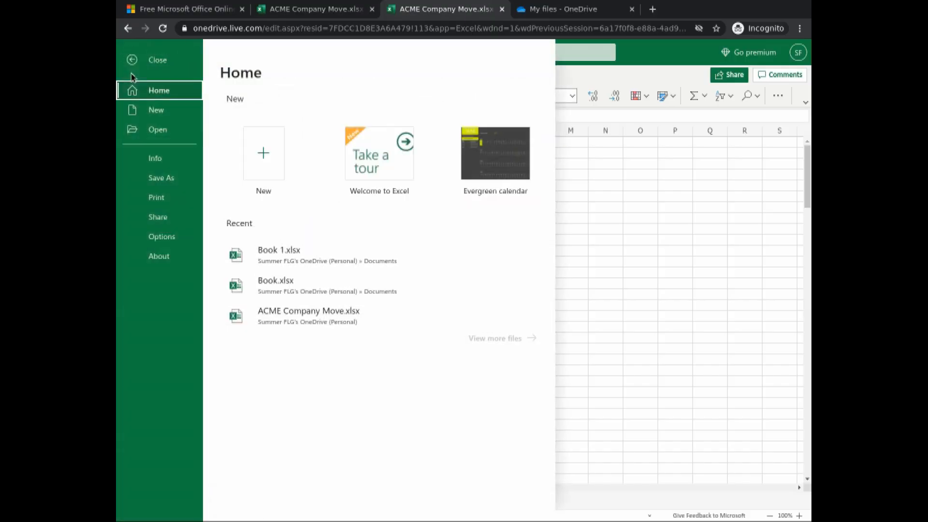
pyautogui.click(155, 186)
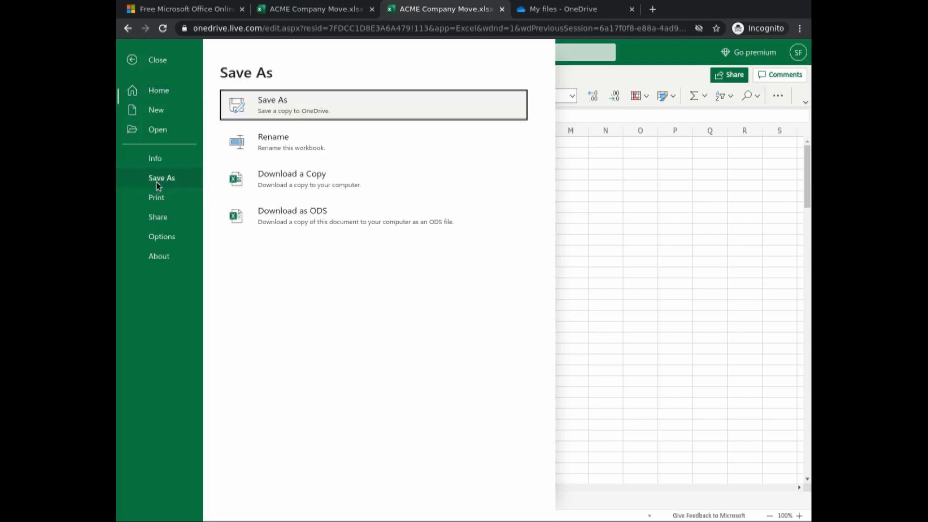
pyautogui.click(293, 110)
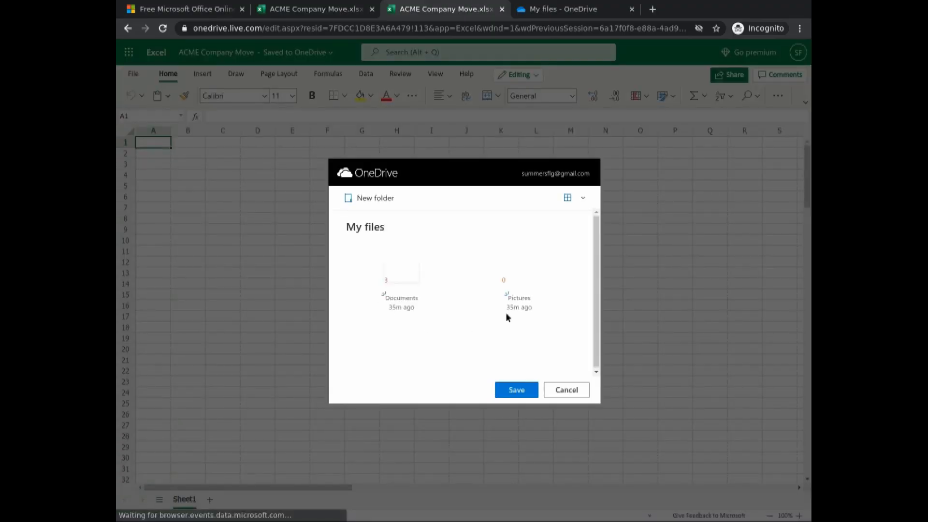
pyautogui.click(402, 281)
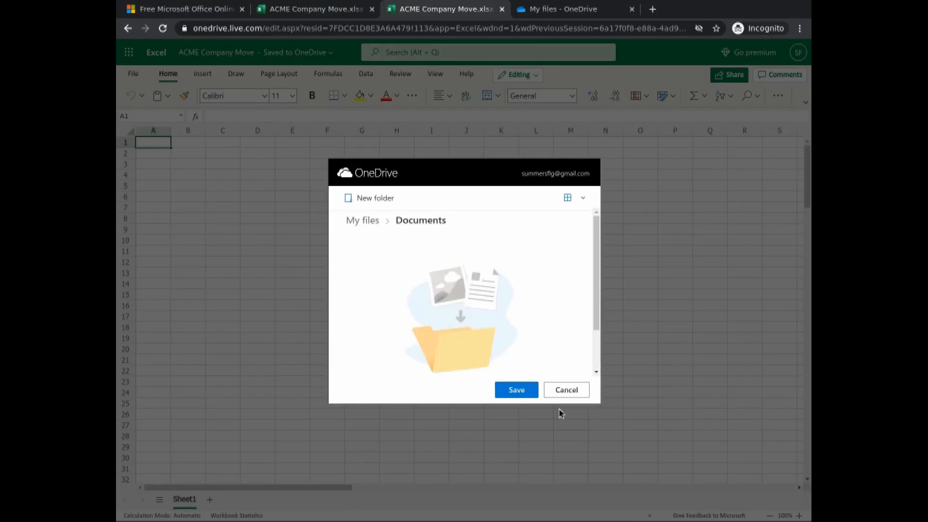
pyautogui.click(509, 389)
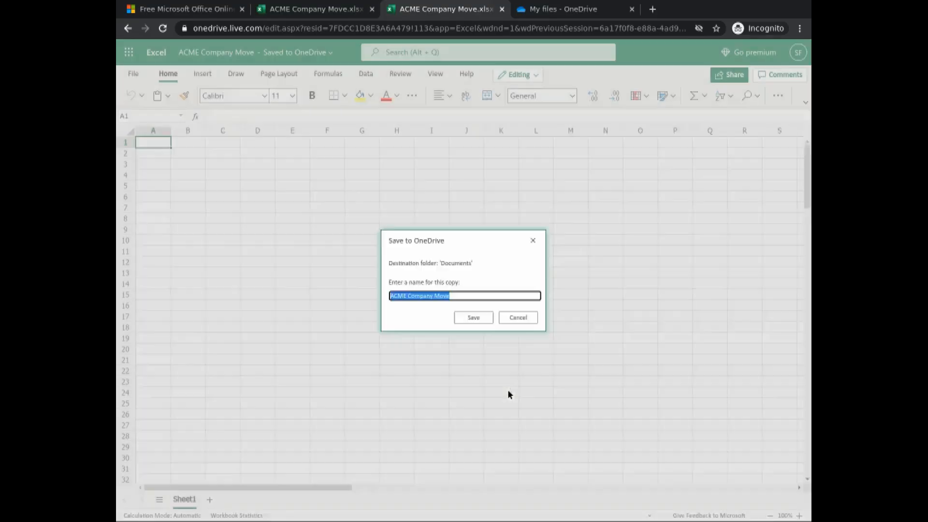
pyautogui.click(451, 296)
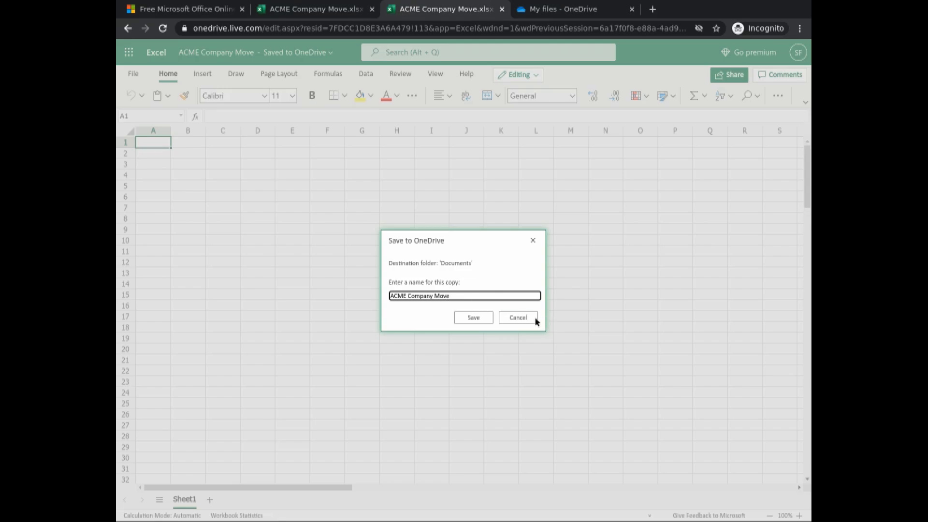
pyautogui.click(470, 318)
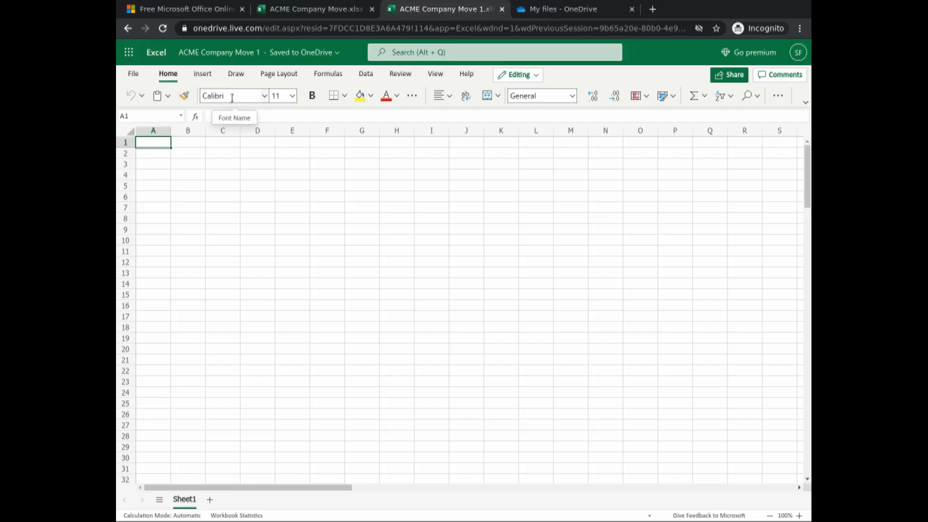
# - Set the font of cell A1 to Calibri at size 11
pyautogui.click(264, 96)
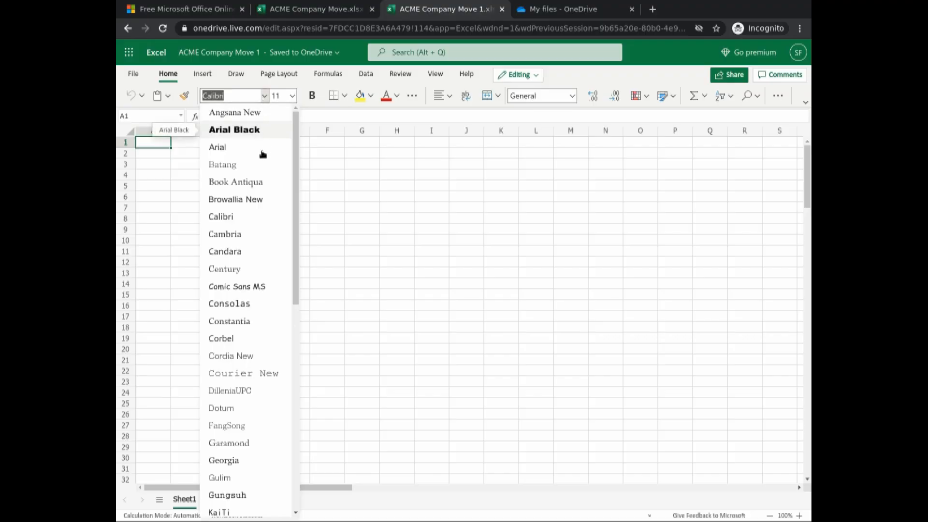
pyautogui.click(221, 218)
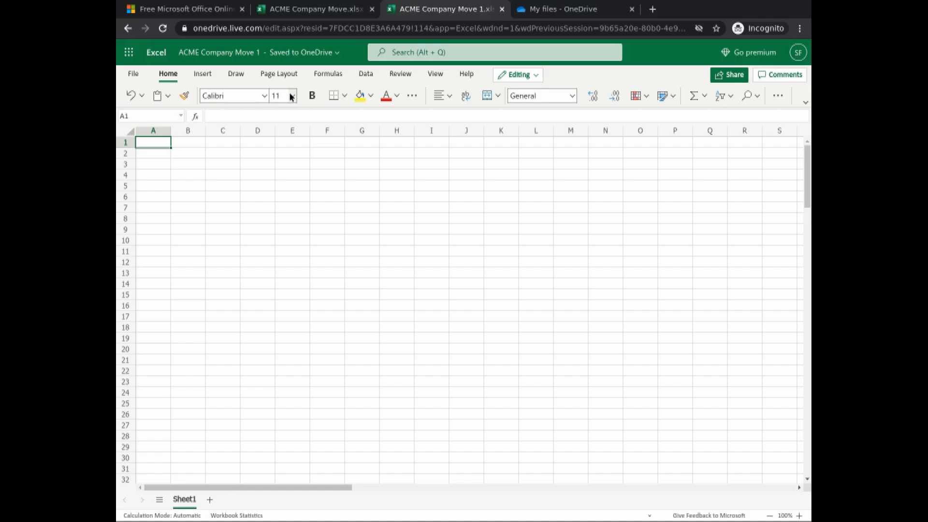
pyautogui.click(291, 97)
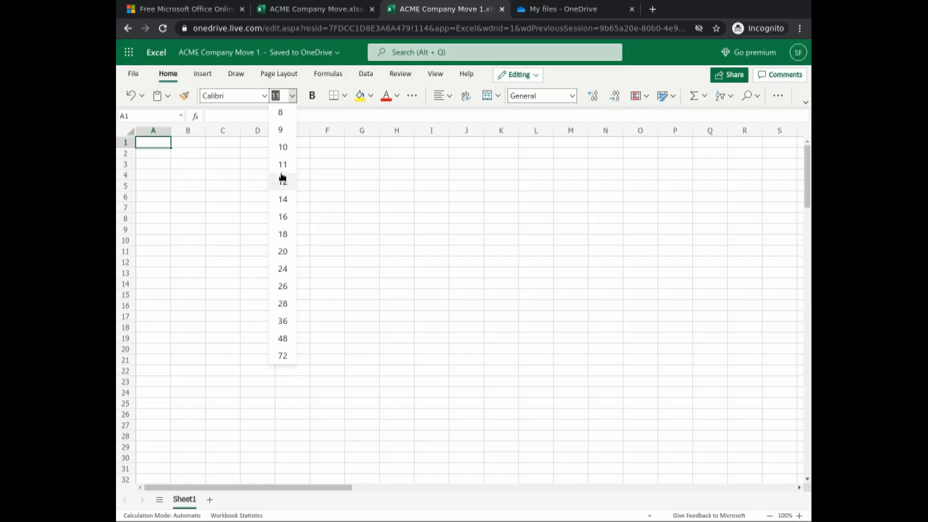
pyautogui.click(282, 167)
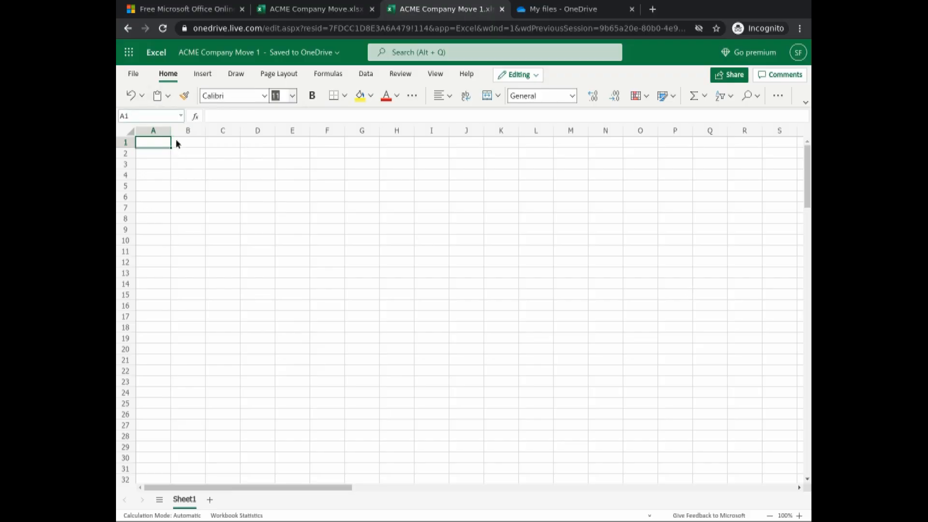
# - Return to cell A1 and jump to cell B9 by entering its cell reference
pyautogui.click(181, 228)
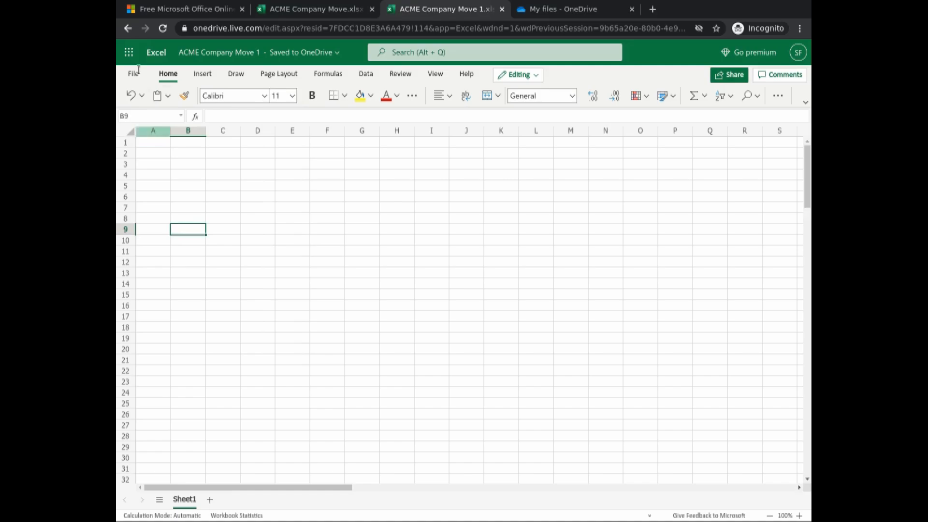
pyautogui.click(149, 143)
pyautogui.click(133, 113)
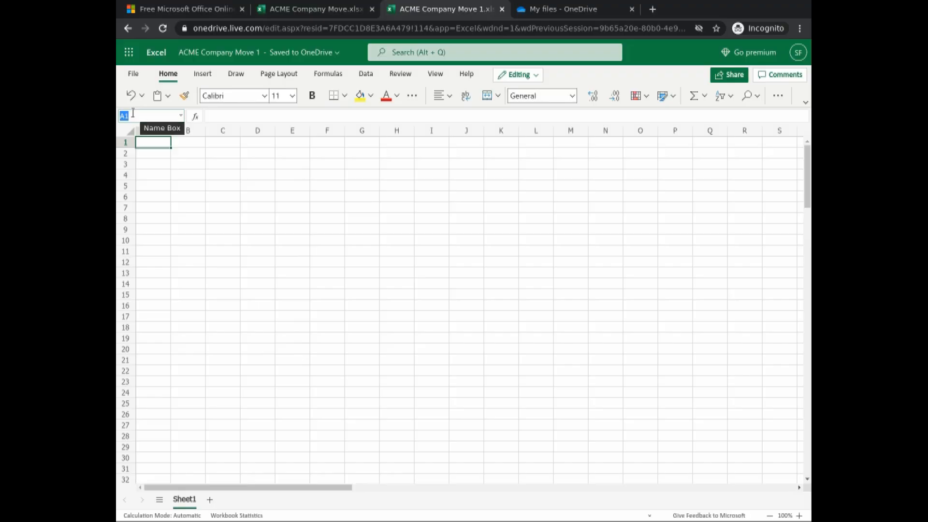
pyautogui.write('B8')
pyautogui.press('BackSpace')
pyautogui.write('9')
pyautogui.press('Return')
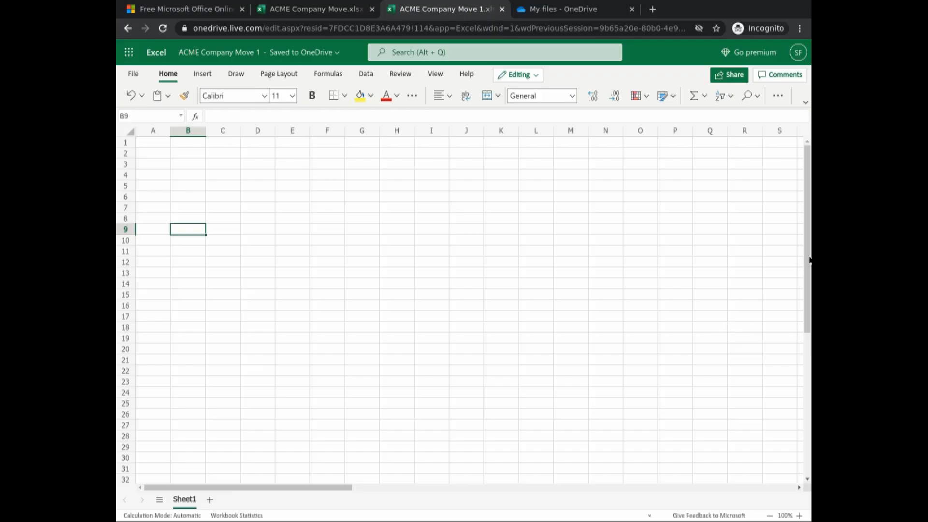
# - Look through the lower rows of the blank worksheet and return to its first rows and columns
pyautogui.moveTo(808, 200); pyautogui.dragTo(807, 331)
pyautogui.scroll(-15, 797, 379)
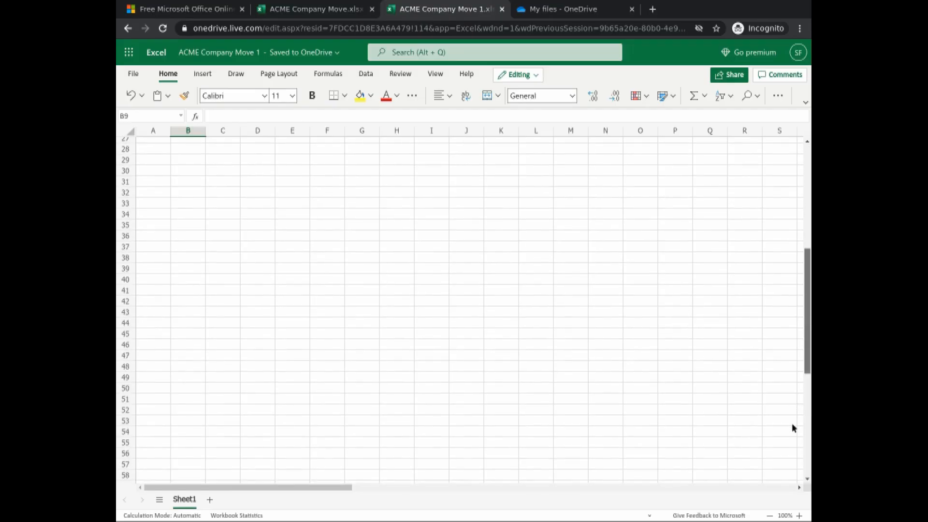
pyautogui.scroll(19, 798, 242)
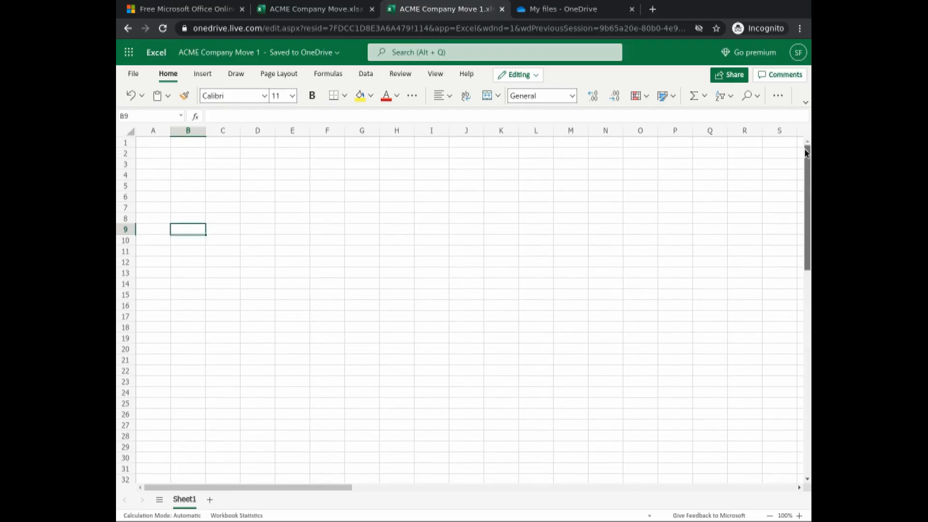
pyautogui.moveTo(291, 488); pyautogui.dragTo(230, 474)
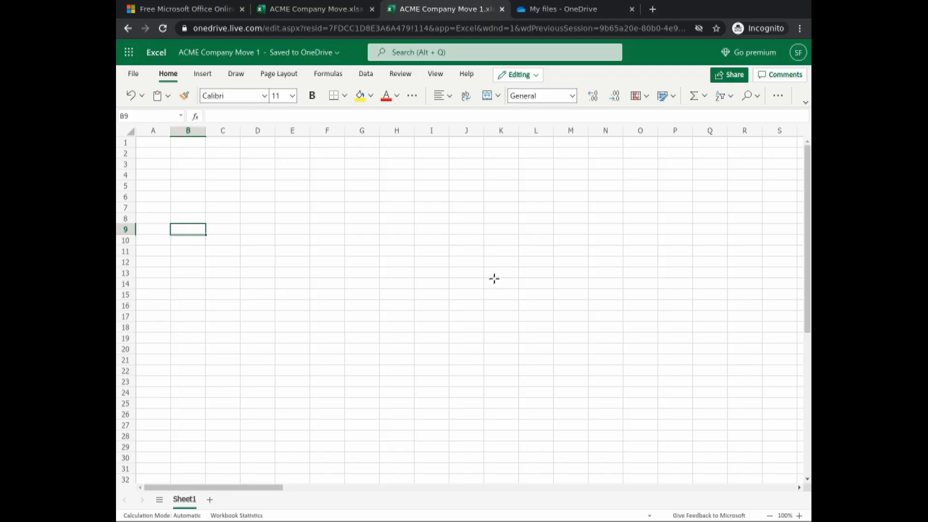
# - Enlarge the worksheet view to 150% zoom
pyautogui.click(799, 516)
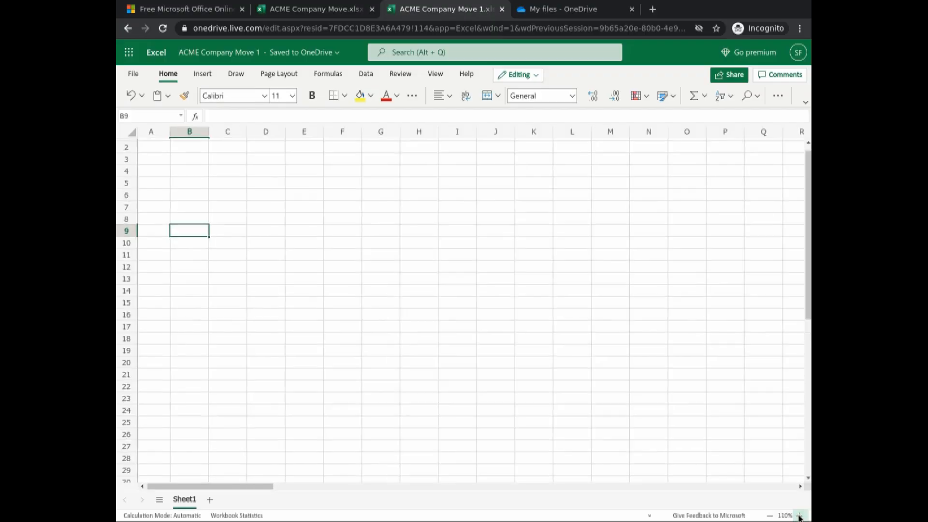
pyautogui.click(800, 517)
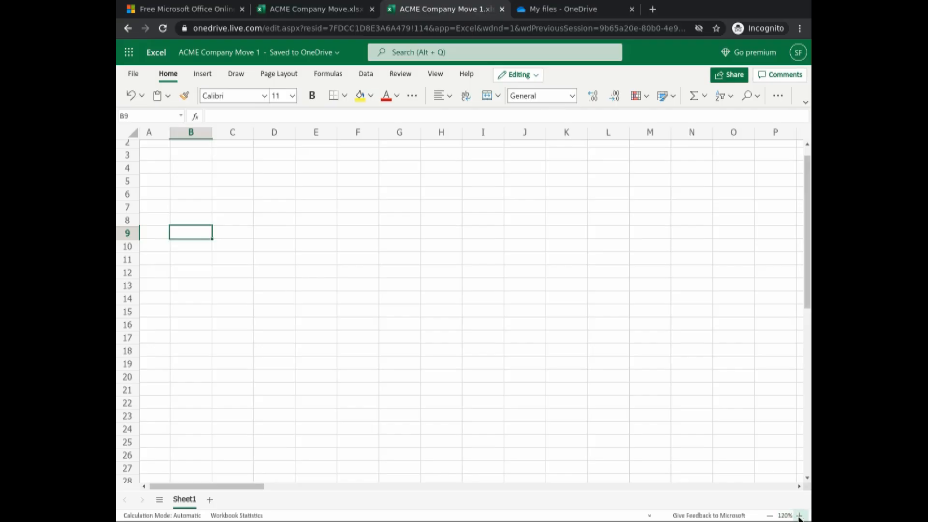
pyautogui.click(799, 517)
pyautogui.click(800, 517)
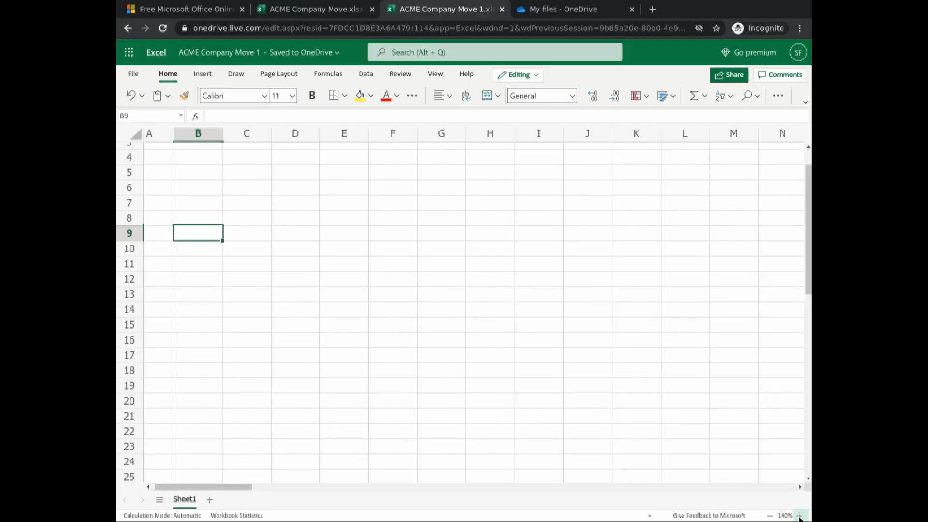
pyautogui.click(800, 516)
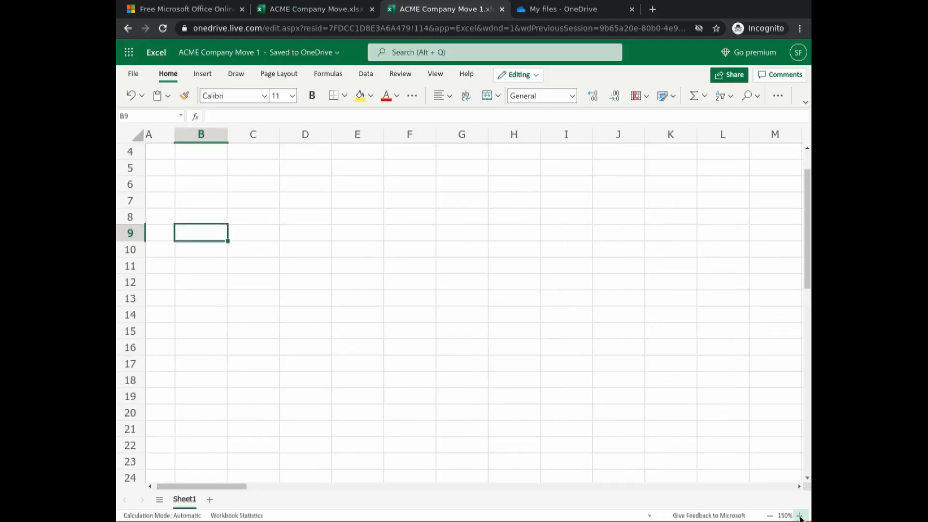
# - Reduce the worksheet view to 50% zoom
pyautogui.click(769, 516)
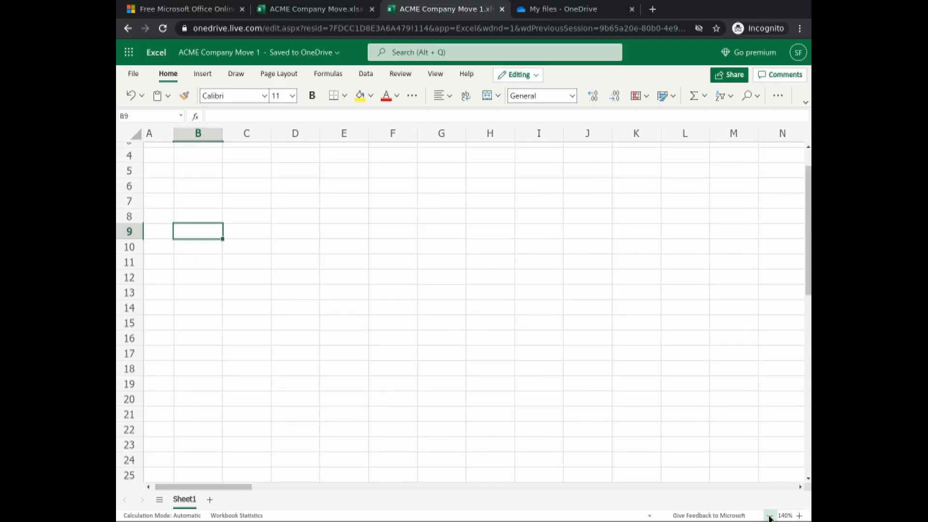
pyautogui.click(770, 516)
pyautogui.click(769, 516)
pyautogui.click(769, 516)
pyautogui.click(769, 516)
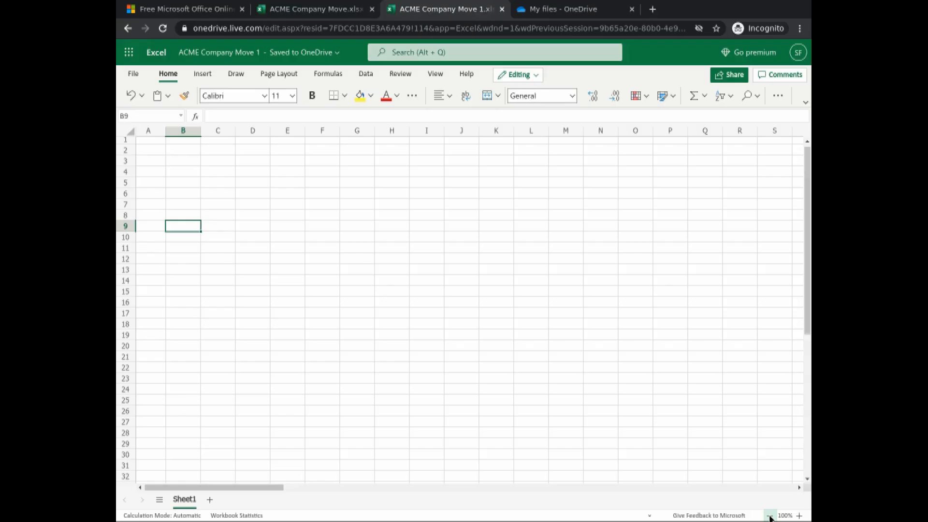
pyautogui.click(769, 516)
pyautogui.click(772, 516)
pyautogui.click(771, 516)
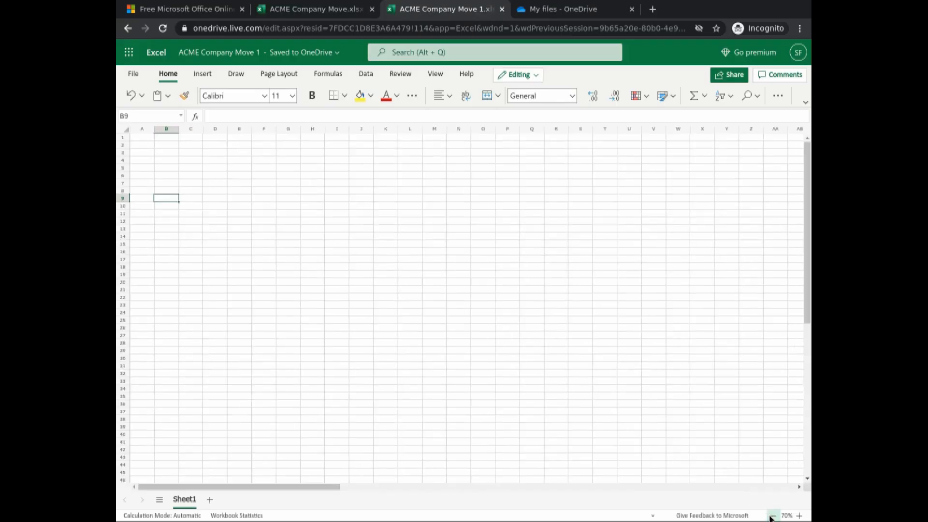
pyautogui.click(771, 517)
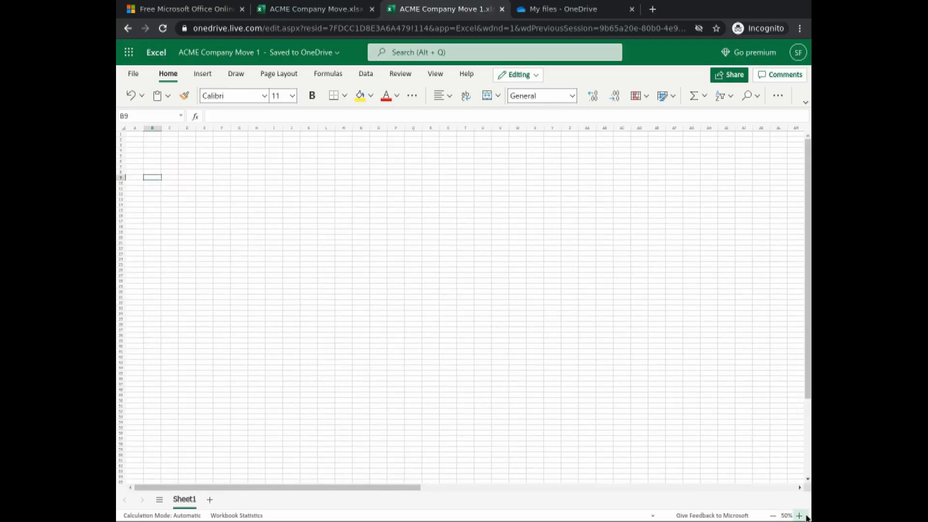
# - Restore the worksheet view to 100% zoom
pyautogui.click(799, 516)
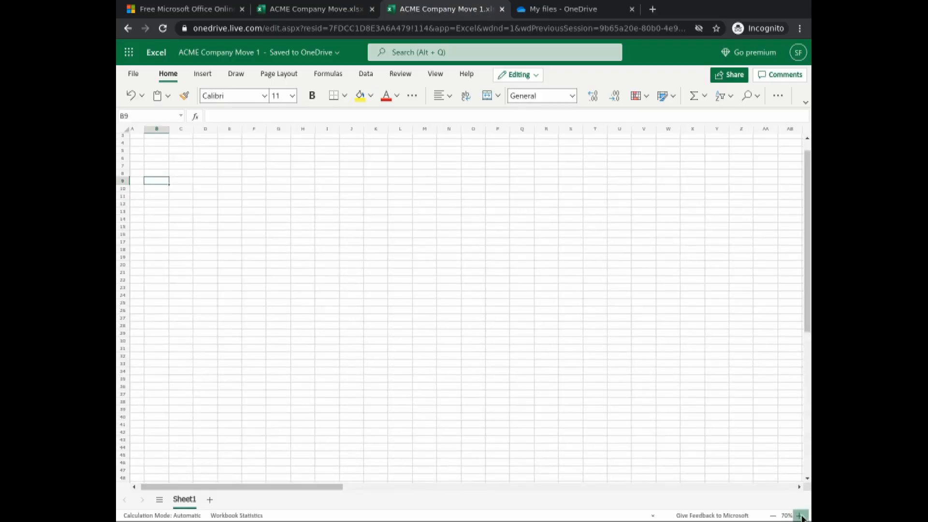
pyautogui.click(799, 516)
pyautogui.click(799, 516)
pyautogui.click(800, 516)
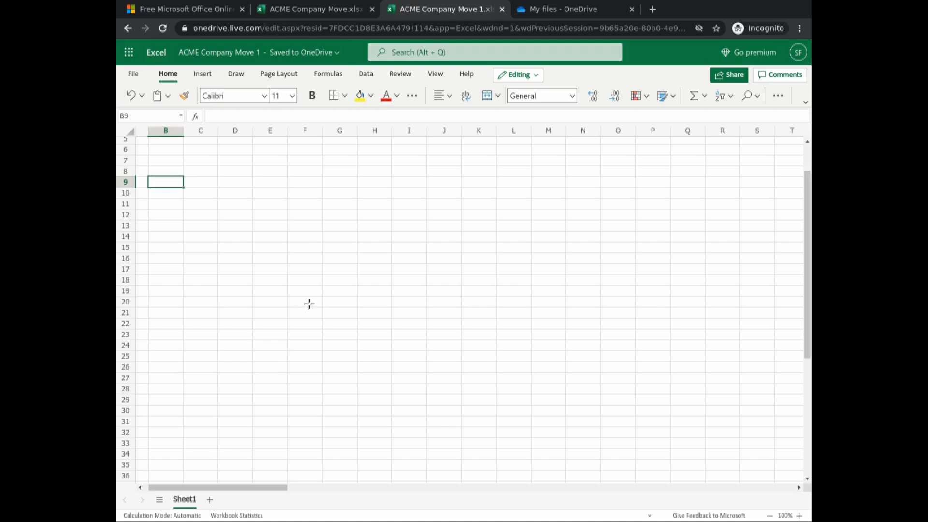
# - Add two new worksheets to the workbook and rename Sheet1 as Corporate
pyautogui.click(212, 500)
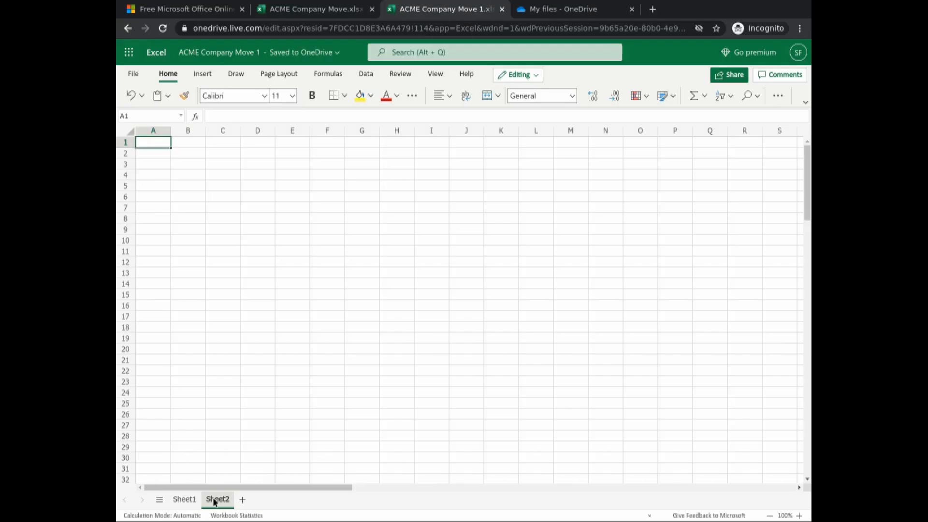
pyautogui.click(241, 500)
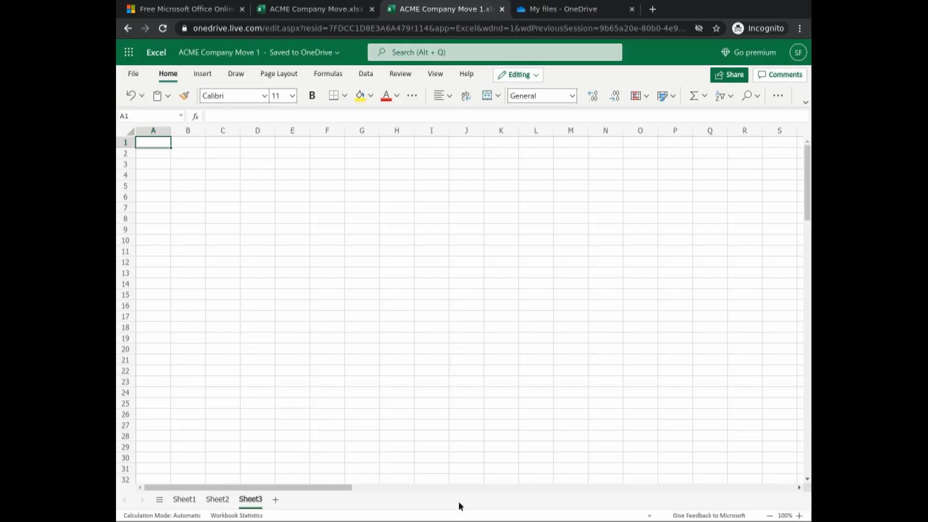
pyautogui.doubleClick(184, 501)
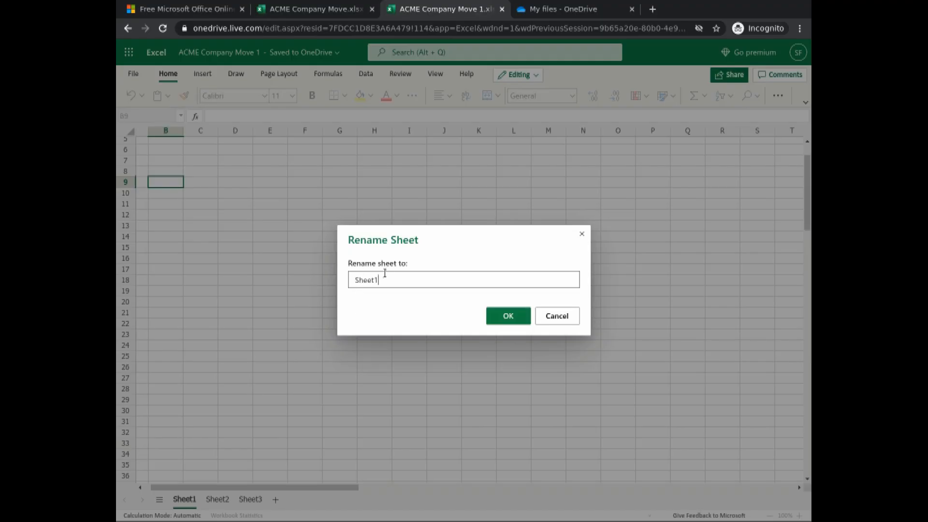
pyautogui.press('BackSpace')
pyautogui.press('BackSpace')
pyautogui.press('BackSpace')
pyautogui.press('BackSpace')
pyautogui.press('BackSpace')
pyautogui.press('BackSpace')
pyautogui.write('Corporate')
pyautogui.click(517, 316)
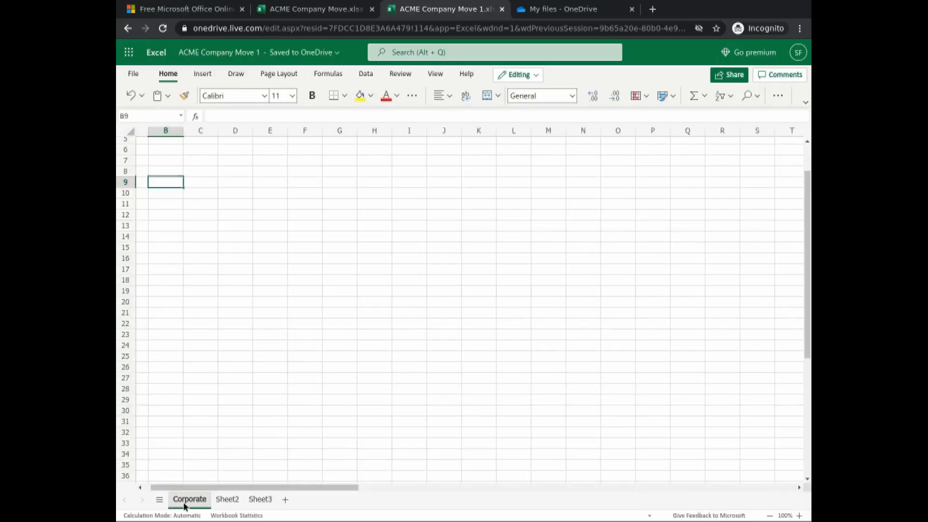
# - Rename the Sheet2 worksheet as Annex1
pyautogui.doubleClick(228, 500)
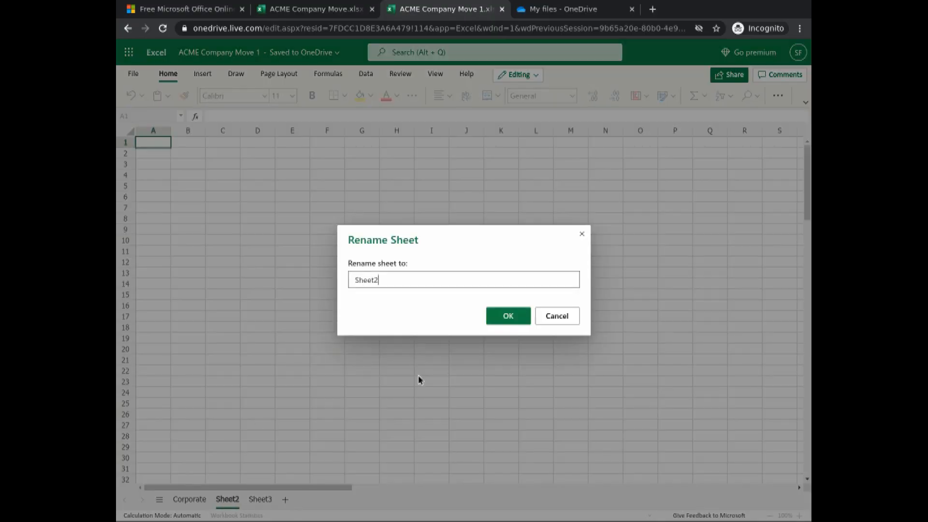
pyautogui.moveTo(390, 280); pyautogui.dragTo(330, 282)
pyautogui.write('Annex1')
pyautogui.click(512, 318)
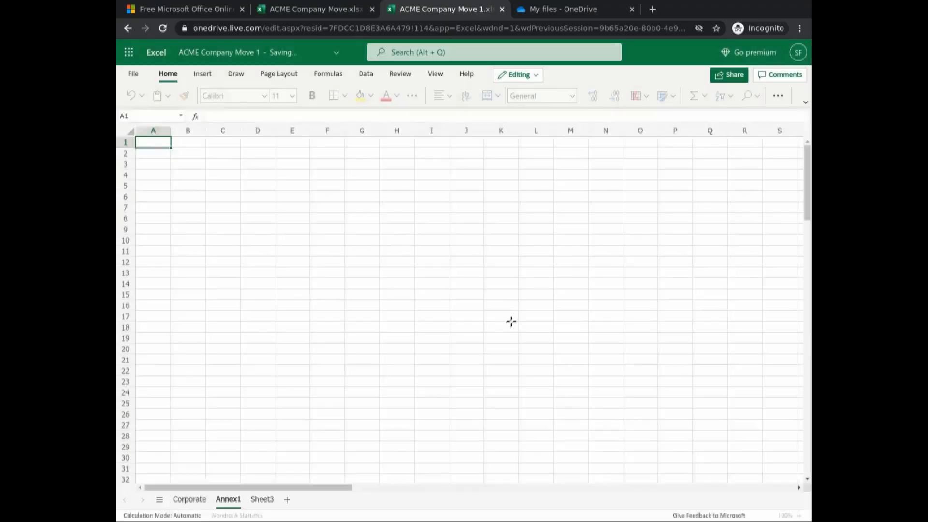